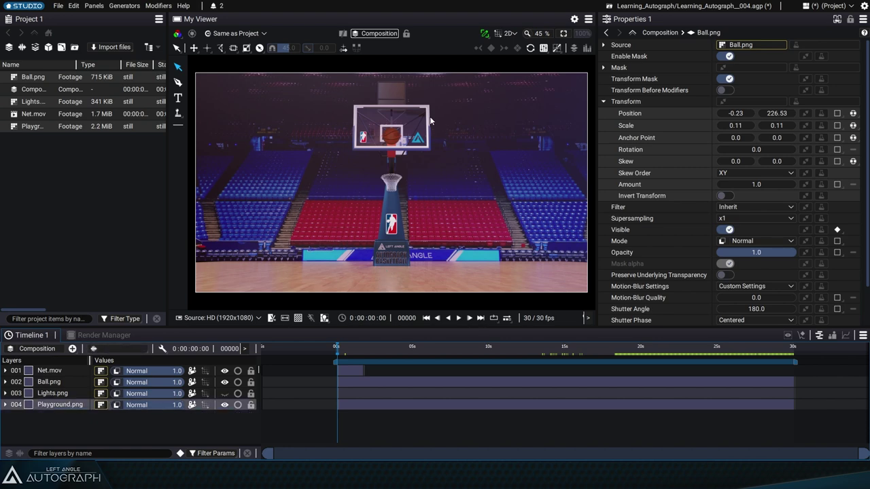
Step: Move the ball straight up out of the frame and display content lying outside the composition bounds in the viewer
click(399, 150)
drag(402, 154, 392, 64)
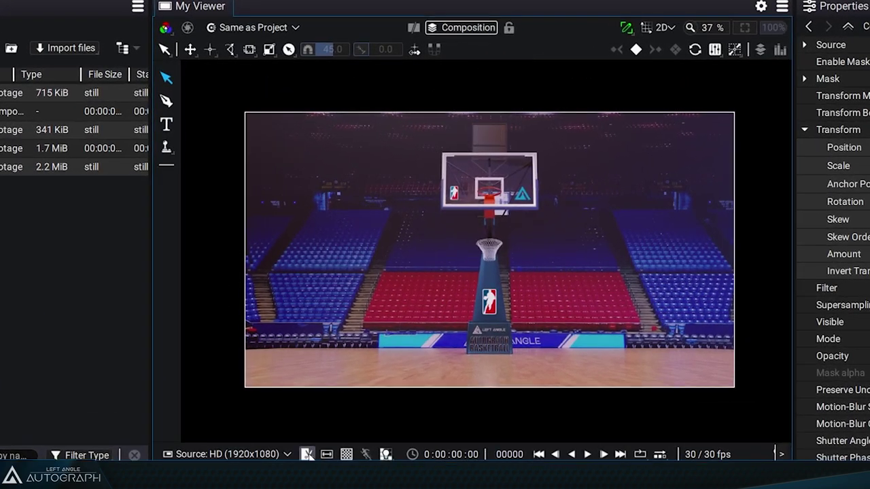
click(307, 454)
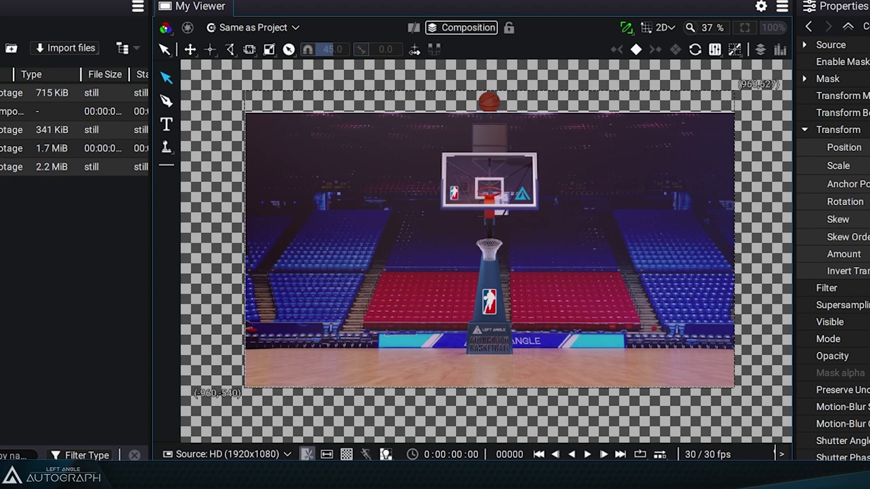
click(307, 454)
click(307, 454)
Step: Adjust the ball's height above the composition frame, leaving its vertical position at about 643
scroll(489, 120, up, 2)
drag(489, 119, 485, 199)
scroll(485, 193, up, 4)
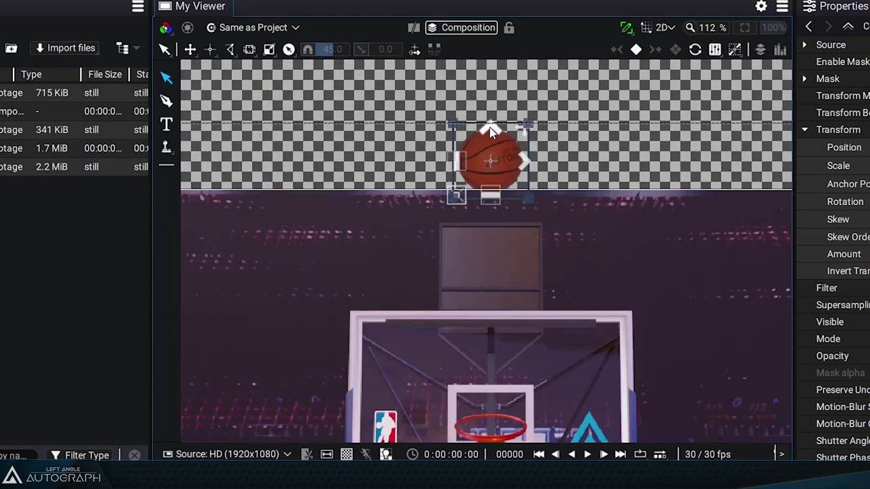
drag(492, 131, 501, 95)
scroll(502, 229, down, 3)
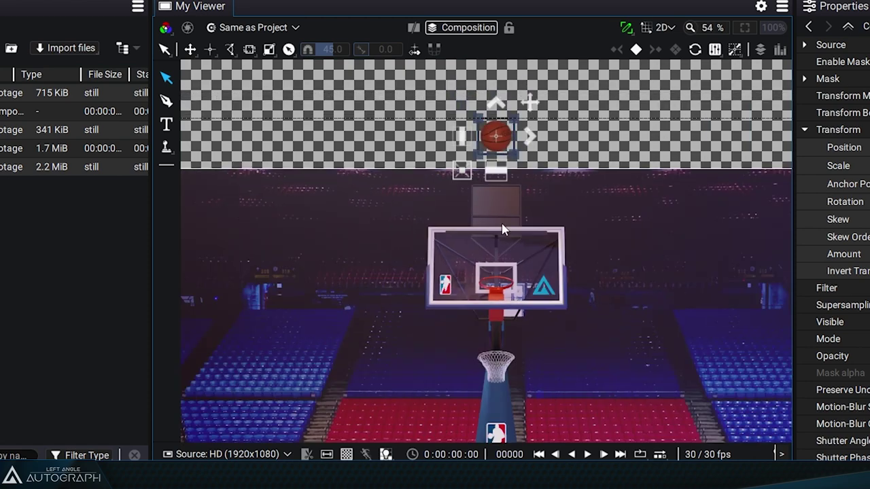
scroll(523, 311, down, 3)
drag(524, 311, 515, 227)
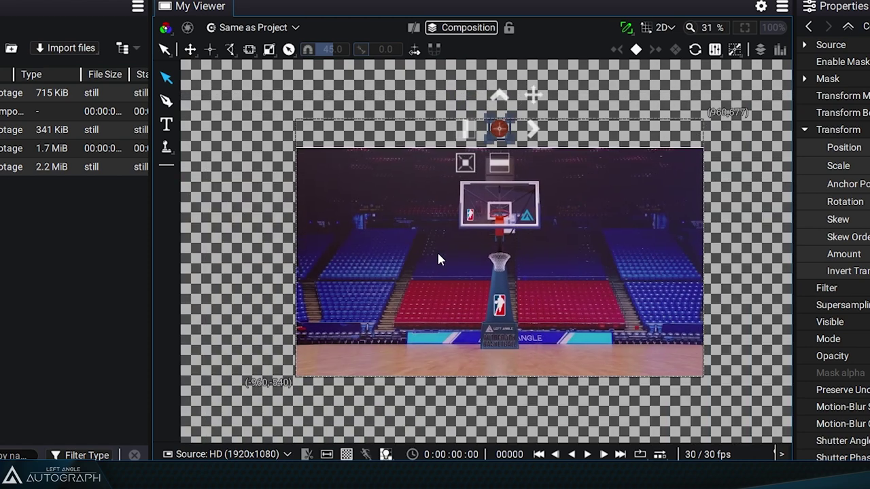
scroll(499, 157, up, 3)
drag(499, 156, 454, 137)
scroll(455, 143, down, 2)
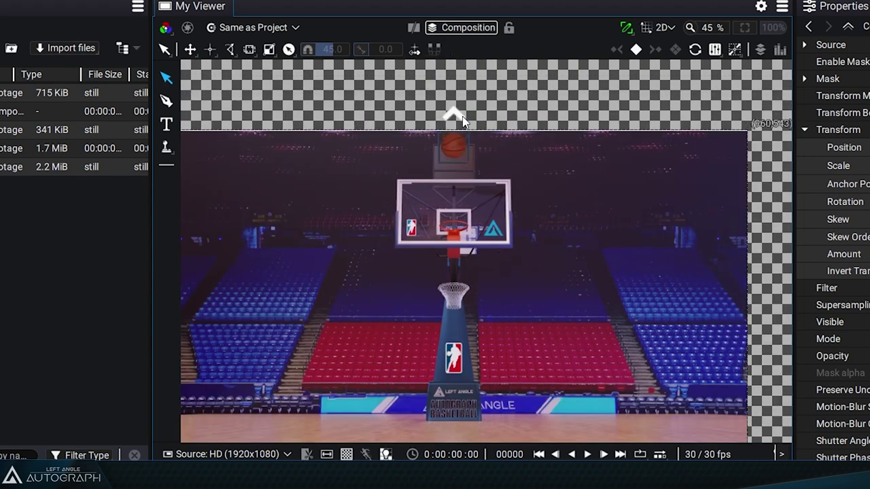
mouse_move(461, 76)
mouse_down()
mouse_move(462, 149)
mouse_move(461, 86)
mouse_up()
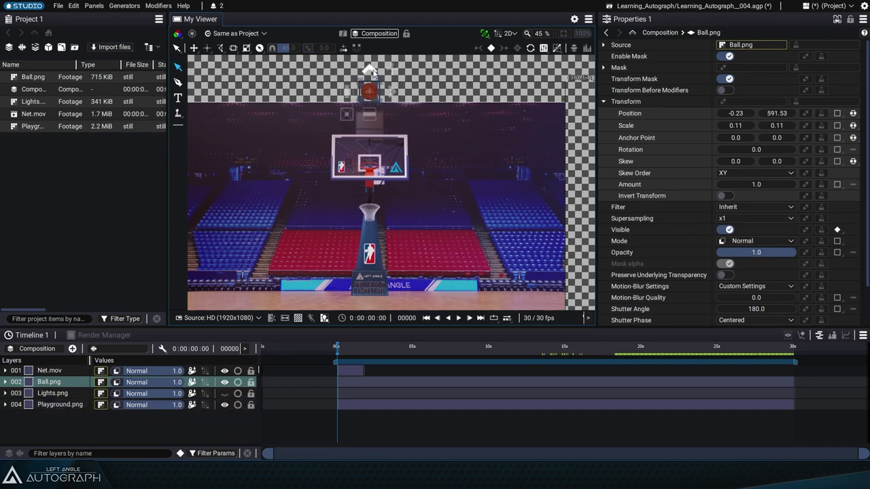
mouse_move(371, 72)
mouse_down()
mouse_move(372, 144)
mouse_move(376, 64)
mouse_up()
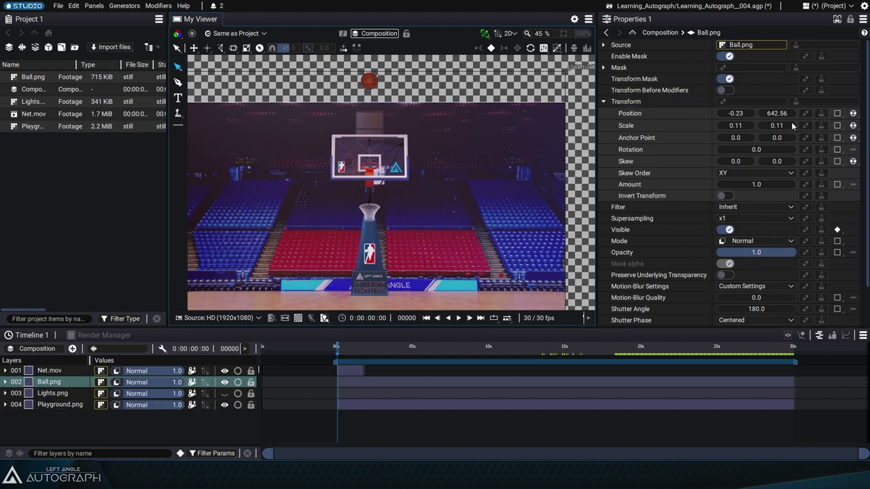
Step: Expand the Ball.png layer's parameters in the timeline and add a Position keyframe at frame 0
click(5, 382)
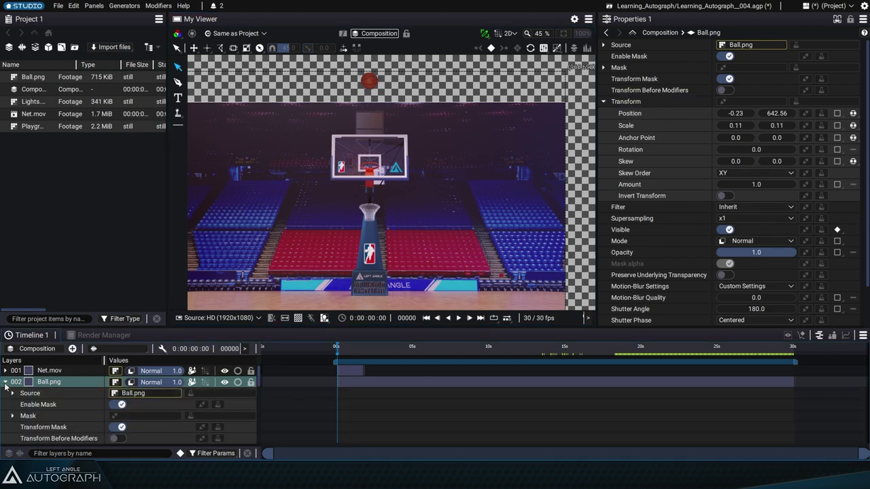
drag(85, 327, 85, 290)
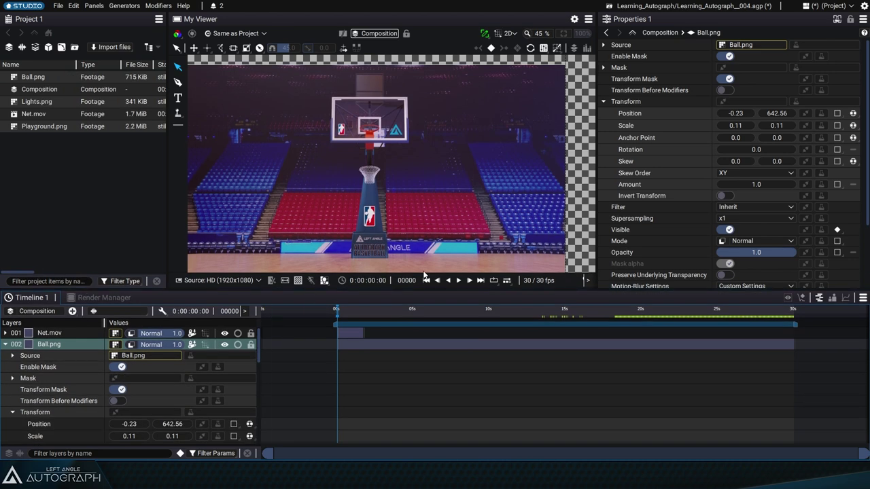
scroll(43, 377, down, 2)
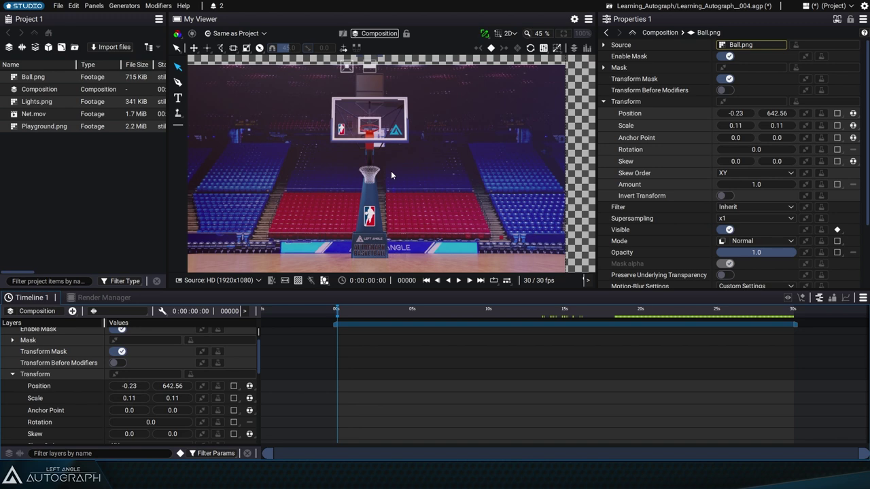
scroll(392, 174, down, 2)
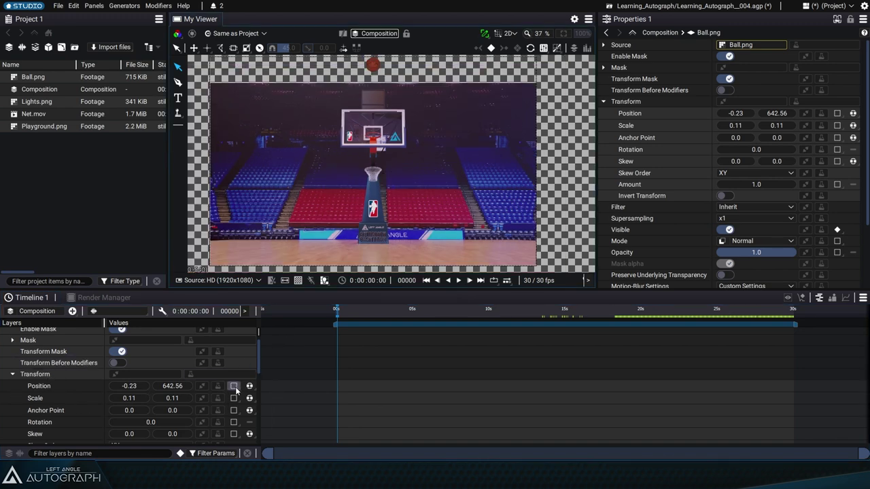
mouse_move(236, 388)
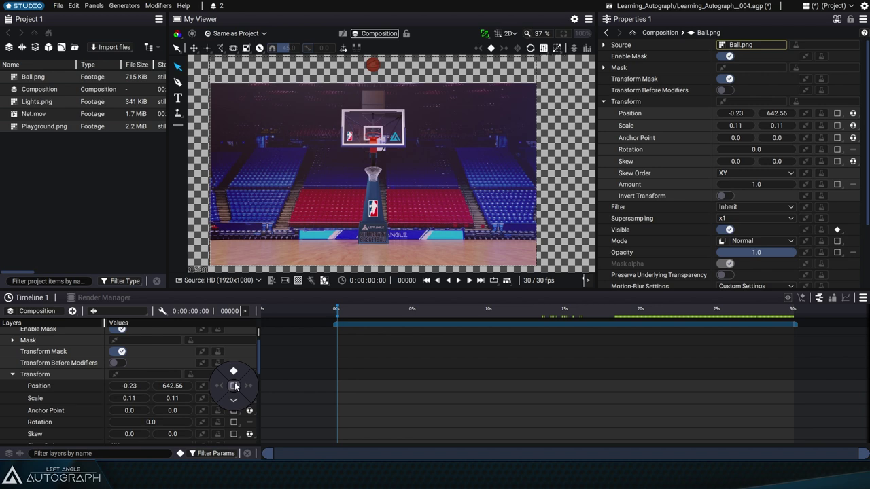
click(234, 371)
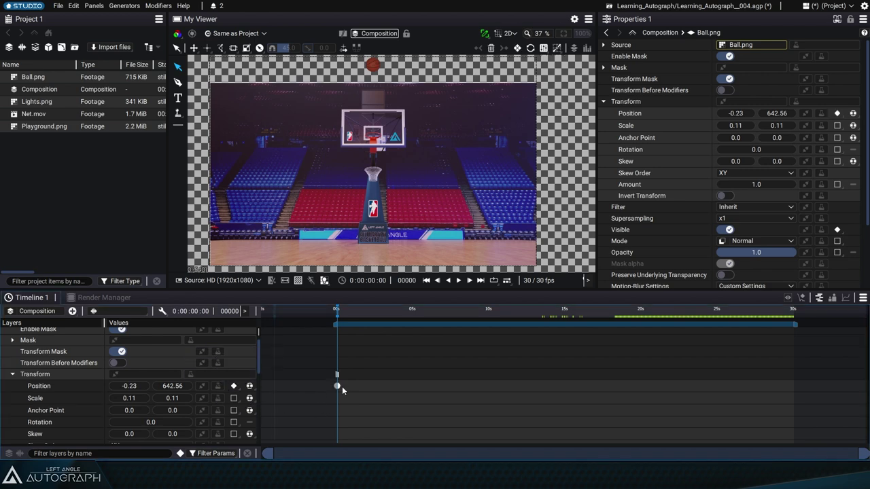
Step: At 0:00:02:00, move the ball straight down to the floor, to a vertical position of about -398
click(350, 312)
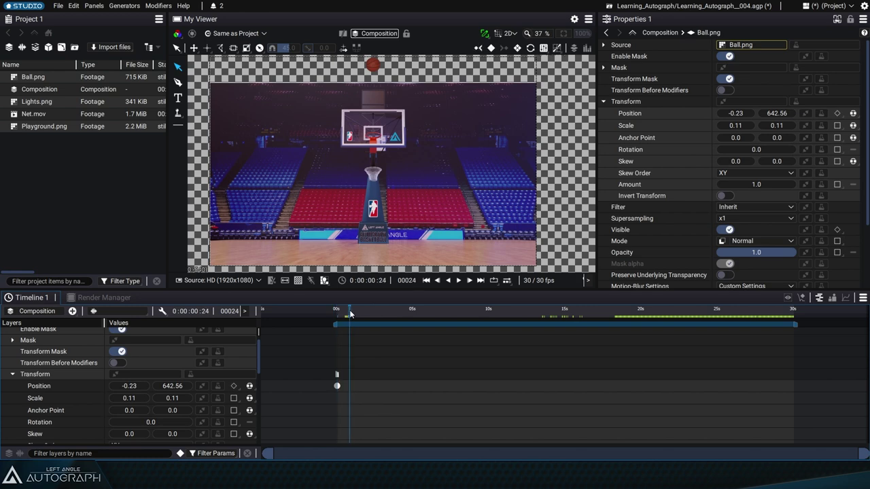
drag(350, 313, 372, 309)
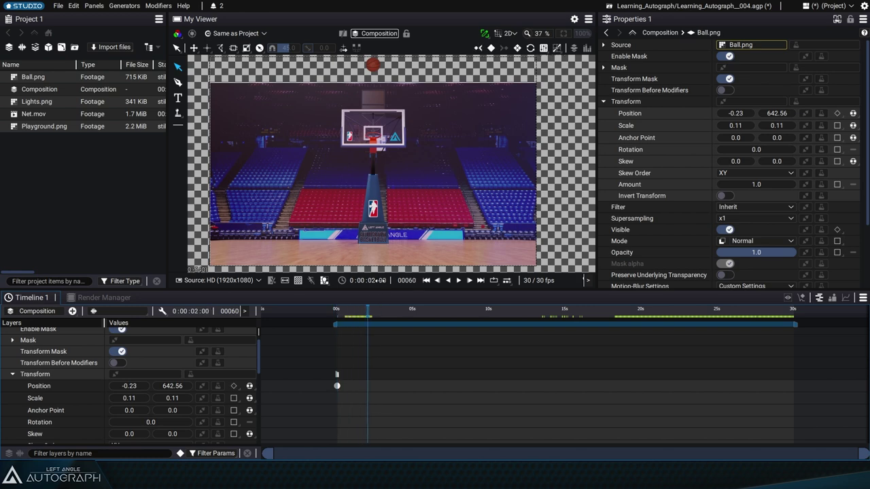
drag(394, 65, 377, 191)
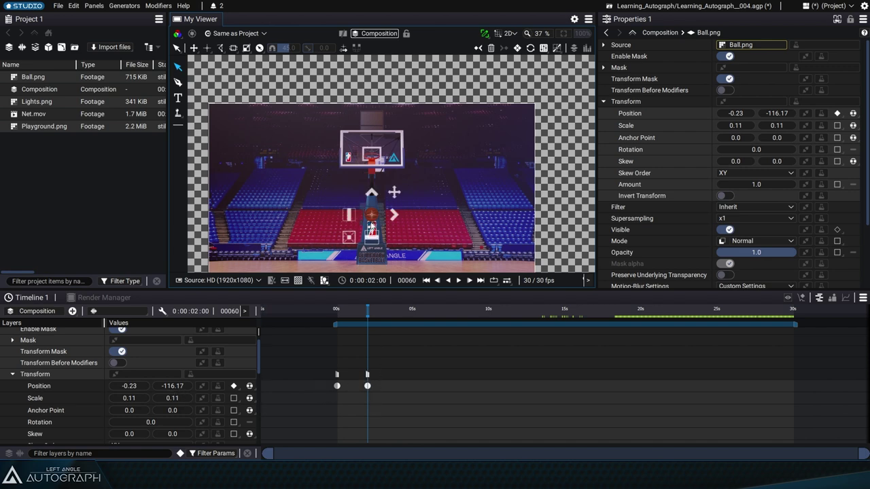
drag(372, 216, 372, 264)
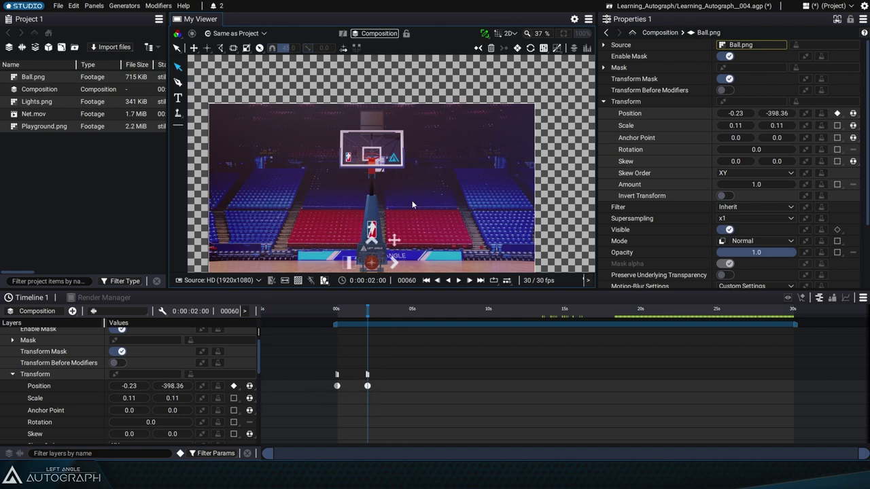
Step: Hide the content outside the composition frame again and turn off the visibility of the Net.mov layer
click(270, 282)
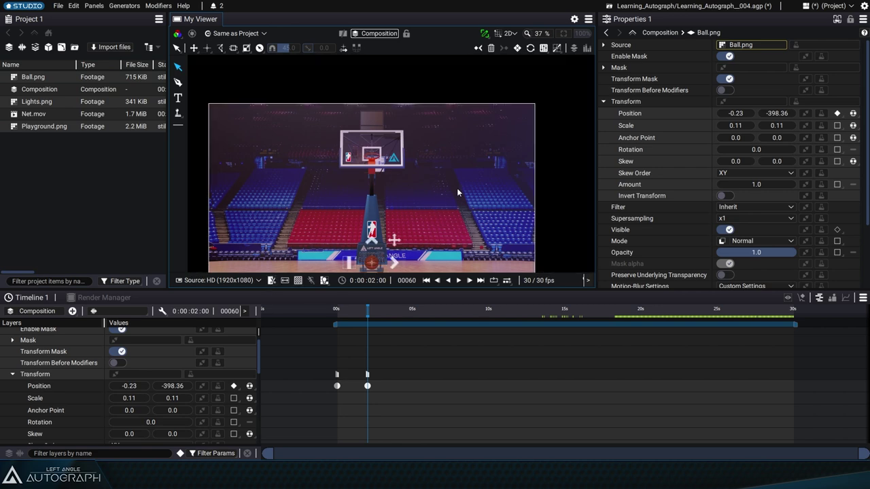
key(f)
drag(337, 315, 361, 324)
scroll(49, 365, up, 2)
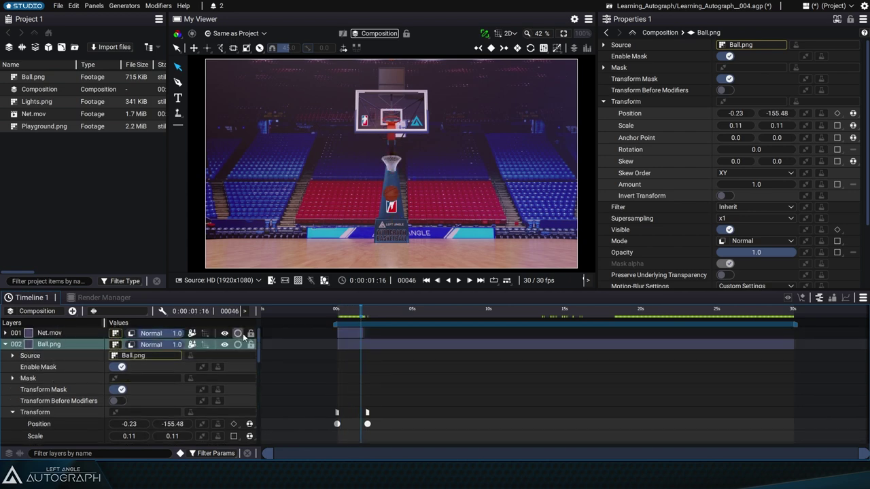
click(224, 333)
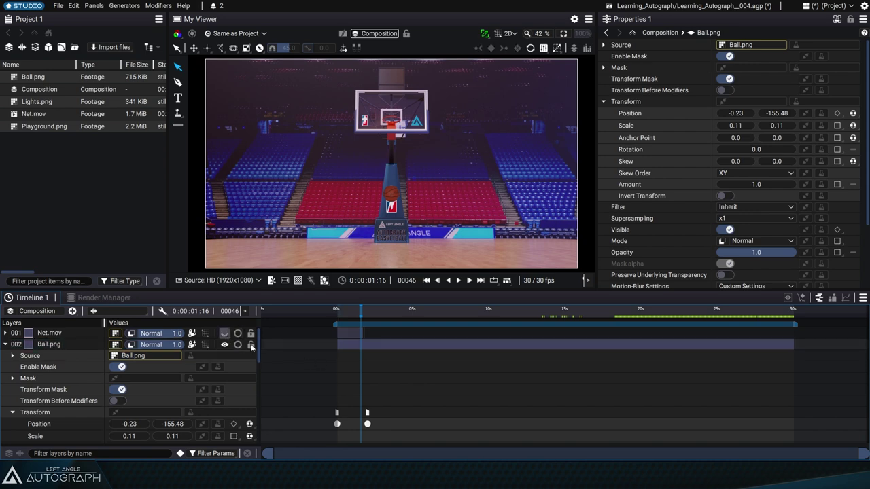
Step: Play the ball's falling animation from the first frame to review its speed
mouse_move(340, 311)
mouse_down()
mouse_move(371, 315)
mouse_move(337, 316)
mouse_up()
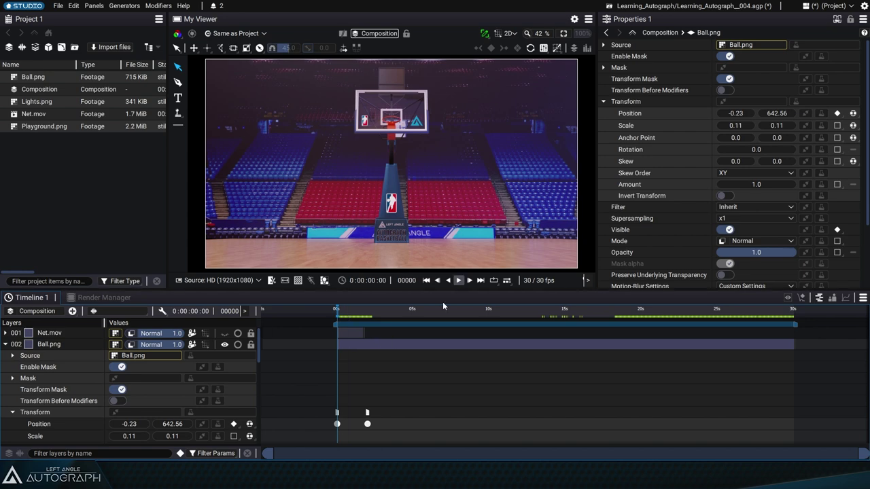
key(space)
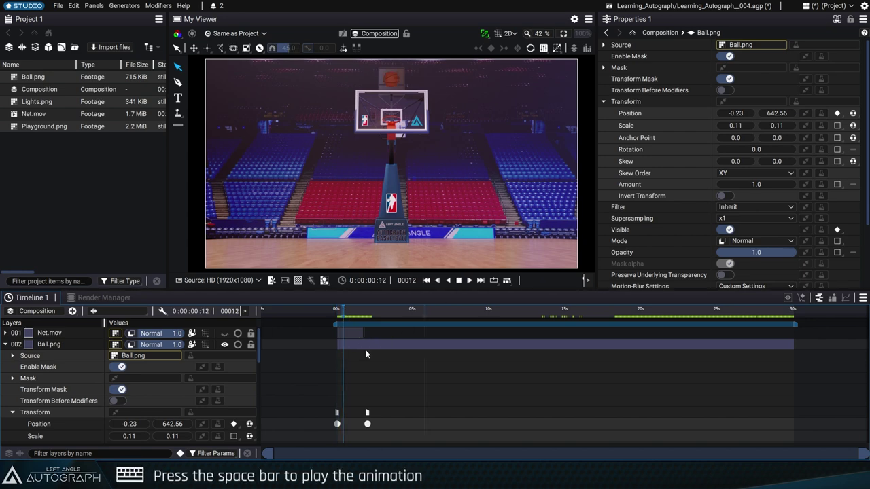
click(339, 316)
key(space)
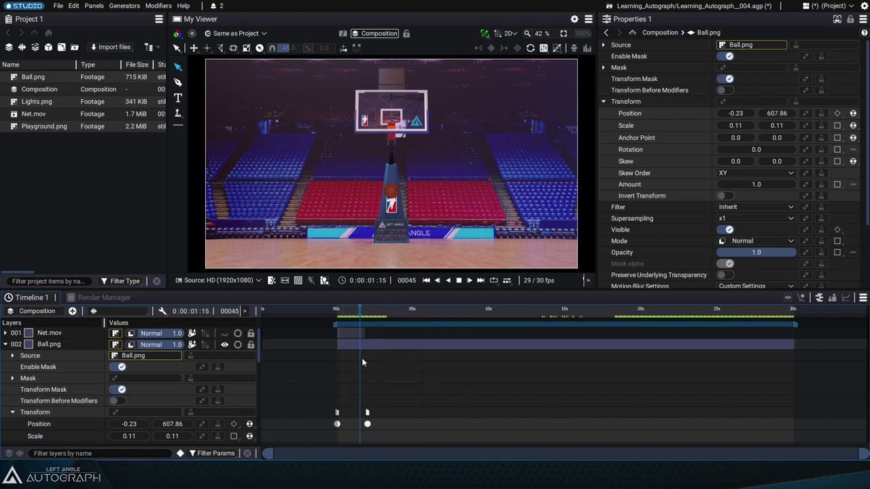
key(space)
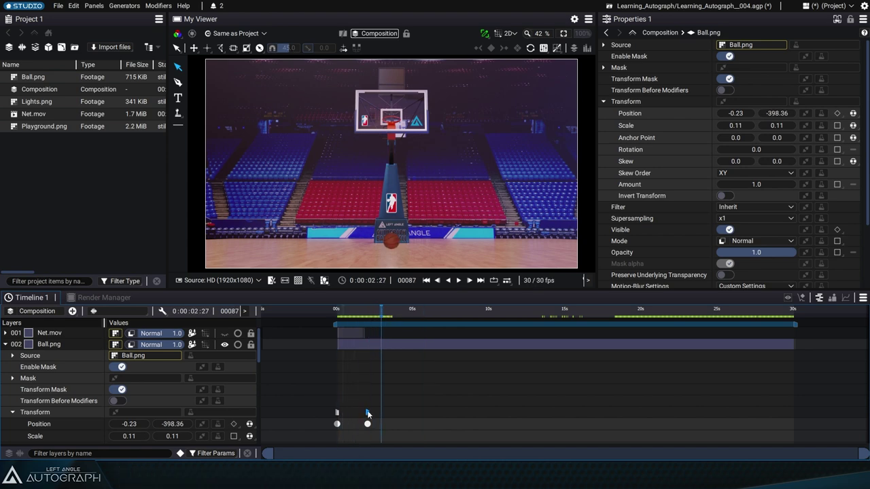
Step: Speed up the fall by moving the ball's second Position keyframe to about 0:00:01:04, and preview the animation
drag(367, 413, 354, 412)
click(344, 313)
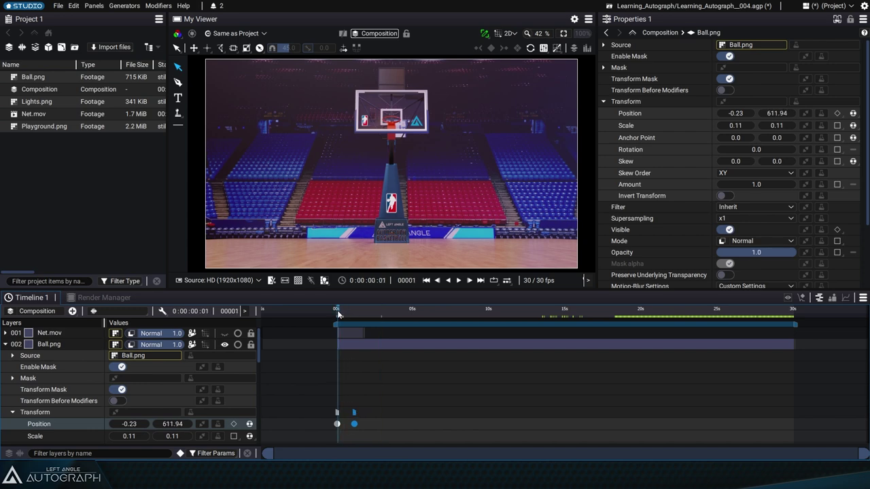
key(space)
key(space)
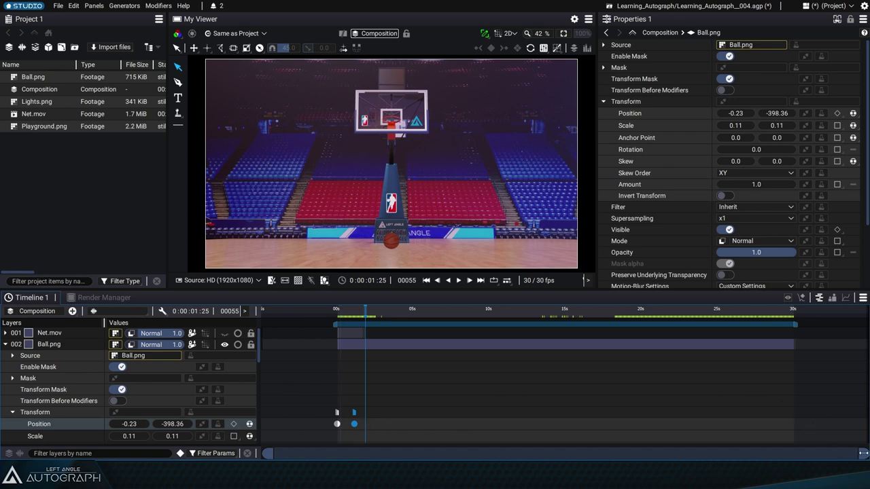
Step: Narrow the timeline's visible time range around the ball's two Position keyframes
drag(863, 452, 490, 453)
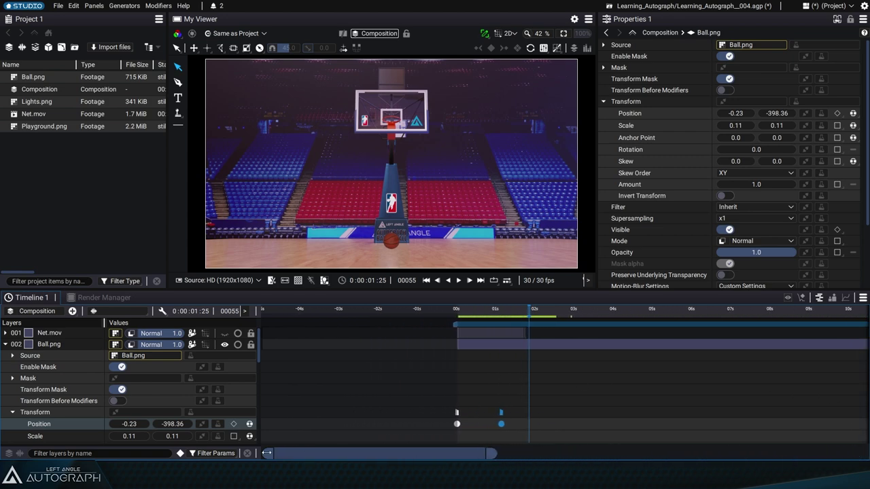
drag(267, 453, 327, 452)
drag(490, 452, 377, 454)
scroll(413, 389, down, 1)
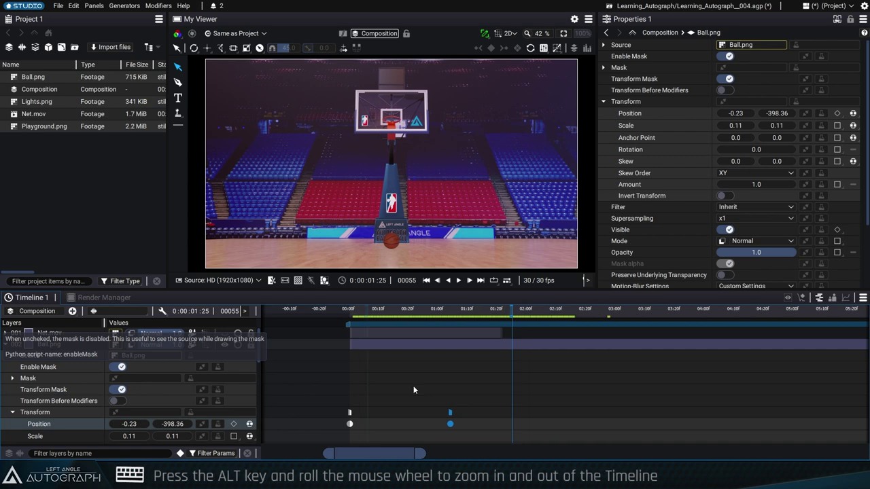
scroll(413, 386, down, 2)
scroll(414, 387, up, 3)
scroll(414, 387, down, 3)
scroll(415, 389, up, 1)
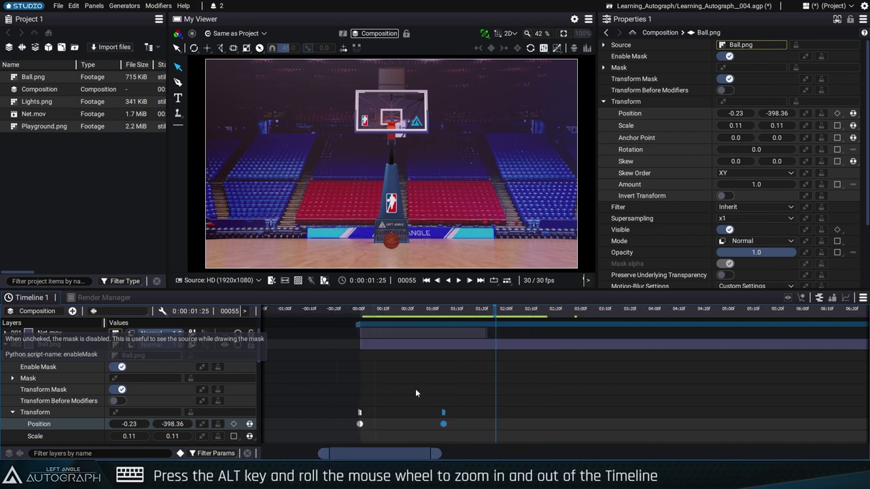
scroll(416, 392, down, 2)
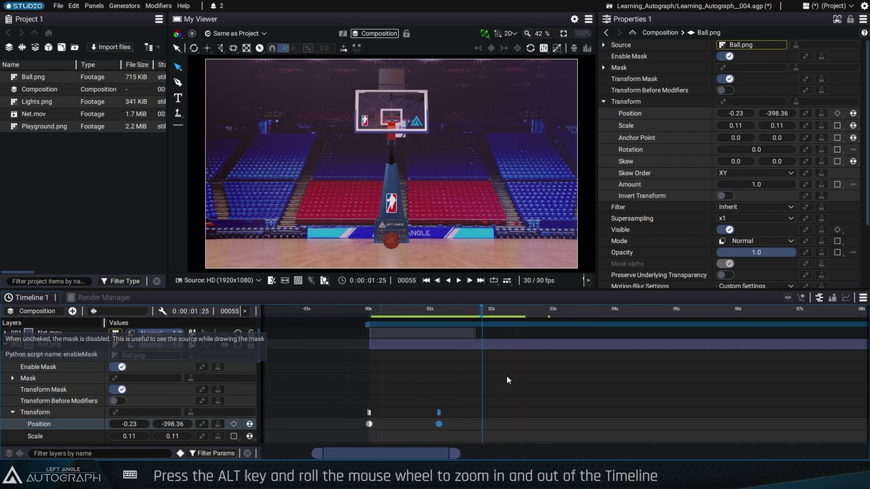
scroll(399, 388, down, 1)
Step: Magnify the timeline closely around the ball's second Position keyframe
drag(400, 385, 509, 384)
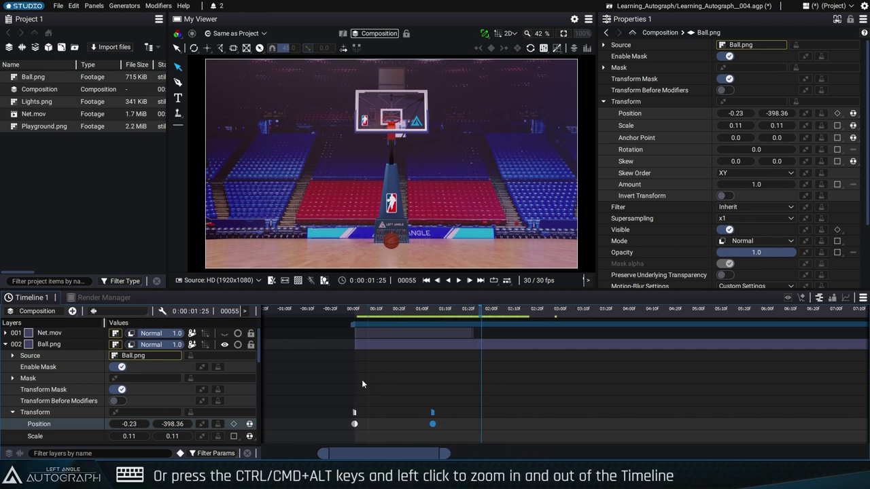
drag(361, 381, 429, 382)
scroll(263, 138, up, 3)
scroll(262, 138, down, 3)
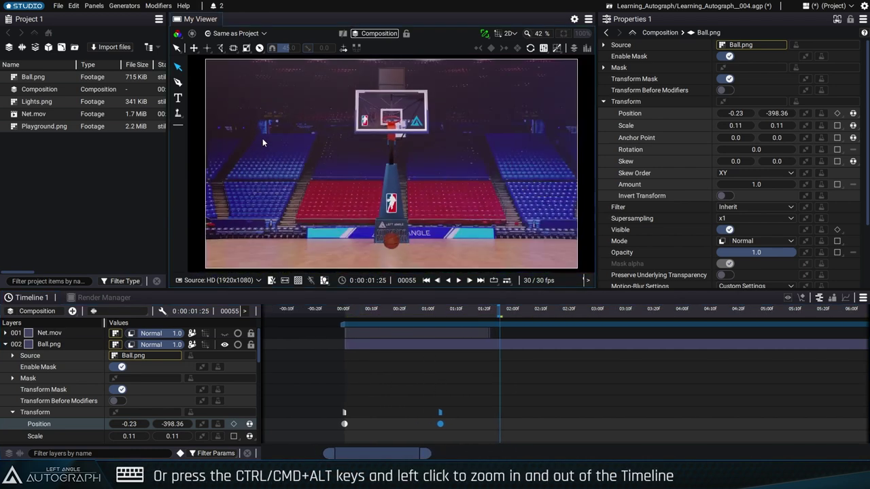
drag(357, 364, 572, 376)
drag(448, 423, 563, 425)
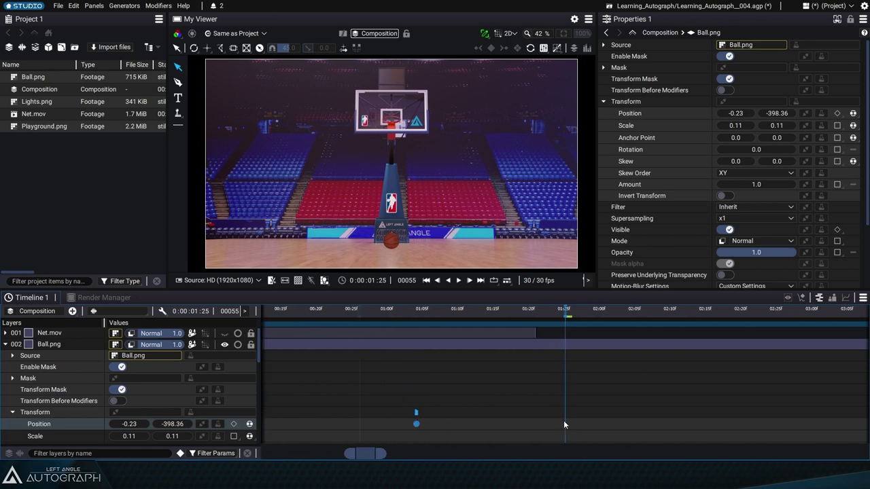
drag(417, 422, 537, 407)
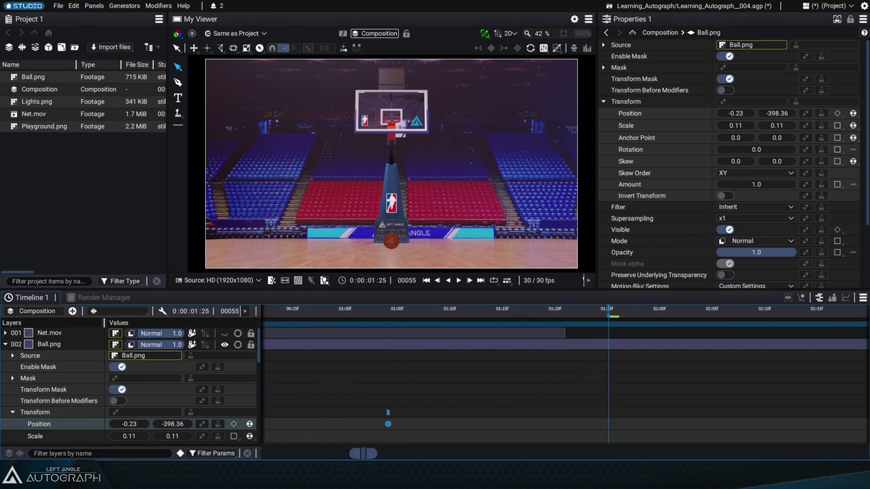
Step: Speed up the ball's fall by moving its second Position keyframe to about 0:00:00:17, and preview the animation
drag(352, 454, 343, 455)
drag(305, 310, 359, 331)
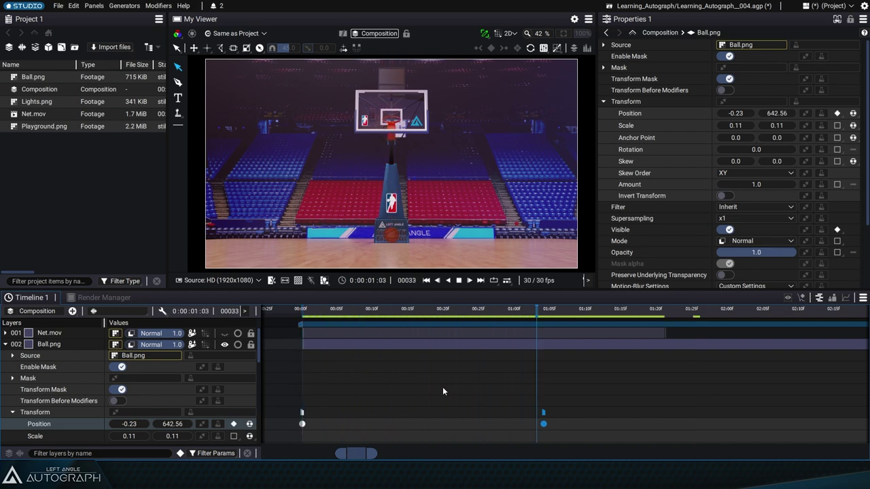
drag(543, 418, 429, 417)
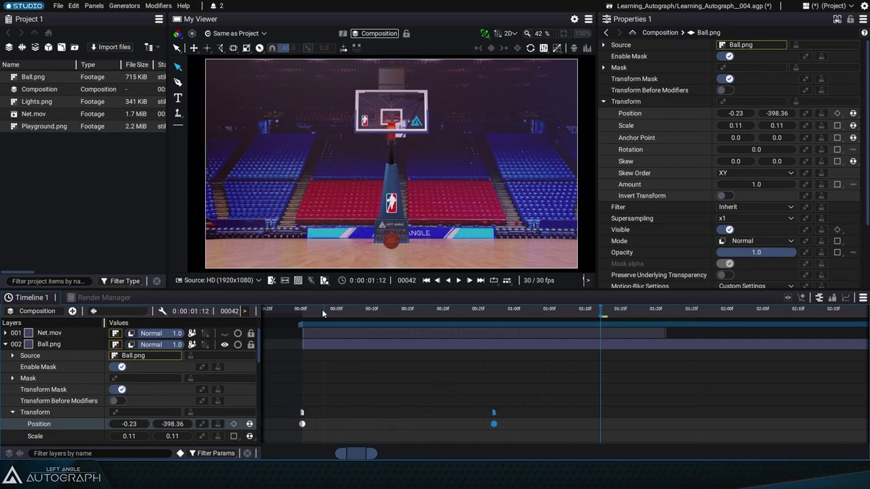
drag(491, 412, 421, 413)
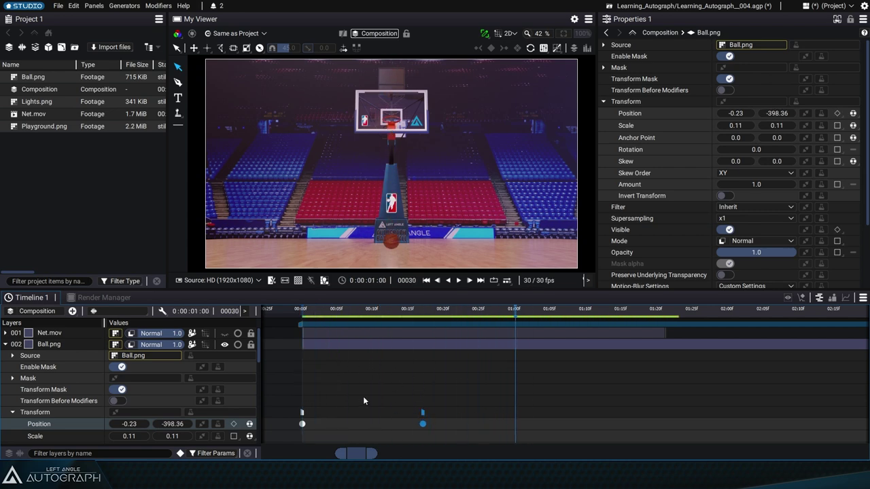
Step: Slow down the ball's fall by moving its second Position keyframe to about 0:00:01:20, and play the animation from the start
scroll(364, 398, down, 5)
drag(387, 411, 482, 409)
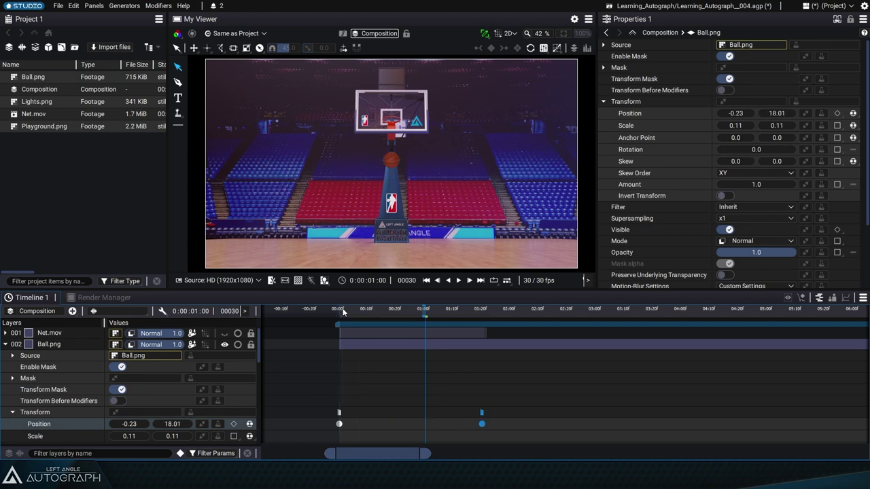
click(343, 311)
key(space)
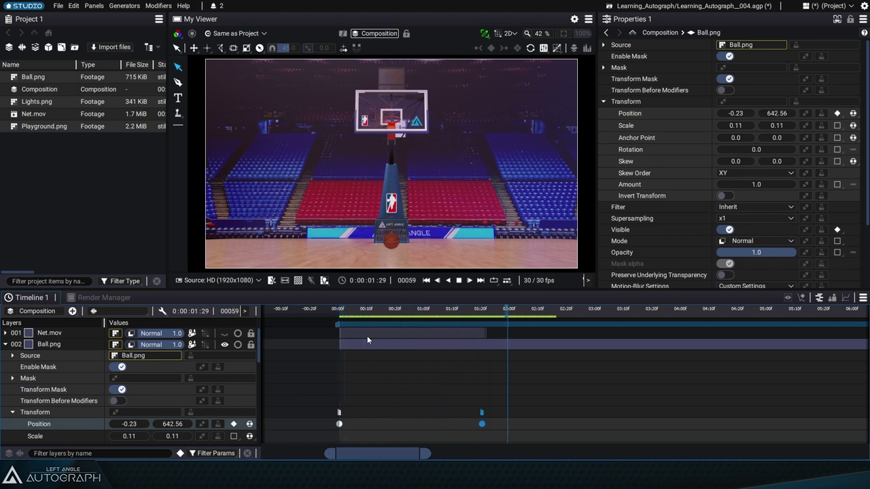
Step: Place the playhead at 0:00:02:00 and move the ball's second Position keyframe onto it with snapping enabled
drag(350, 312, 510, 324)
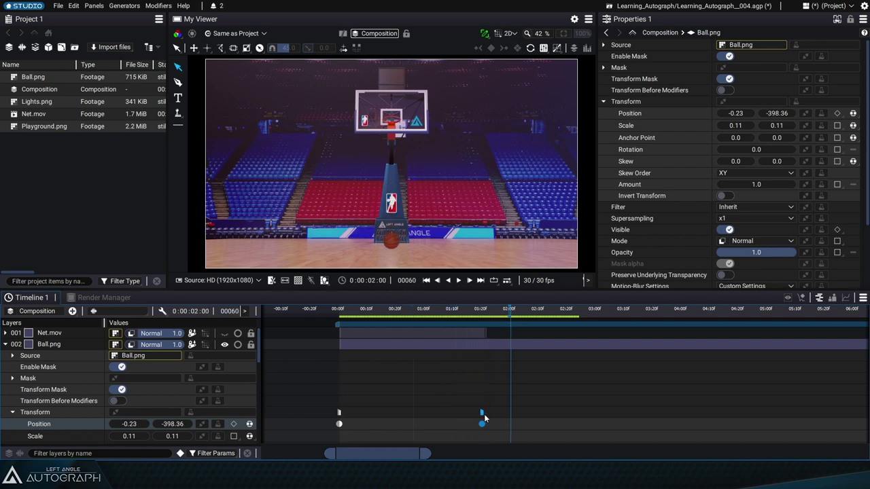
drag(484, 413, 470, 410)
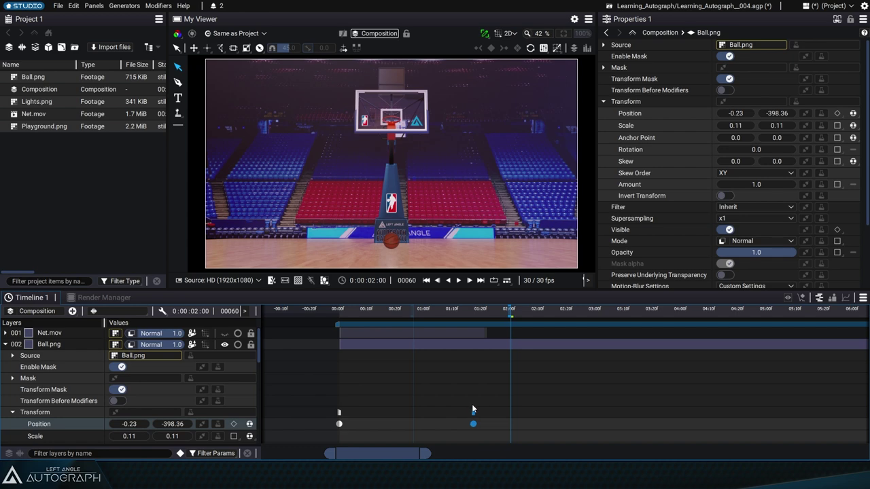
drag(485, 411, 510, 414)
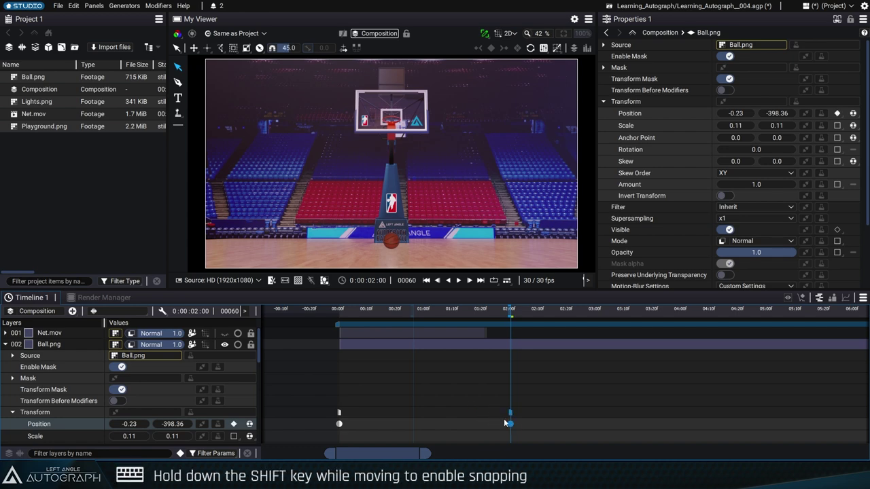
drag(499, 425, 509, 426)
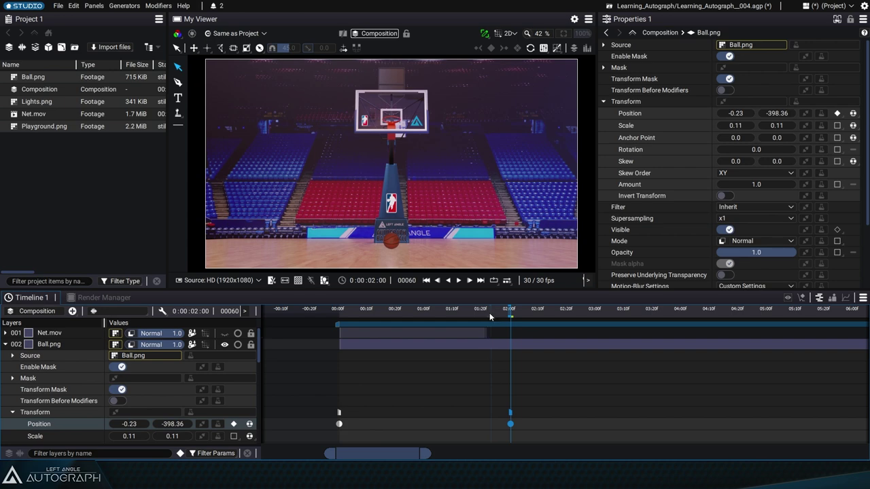
mouse_move(497, 317)
mouse_down()
mouse_move(431, 316)
mouse_move(504, 322)
mouse_move(349, 326)
mouse_move(373, 330)
mouse_move(426, 314)
mouse_move(506, 323)
mouse_up()
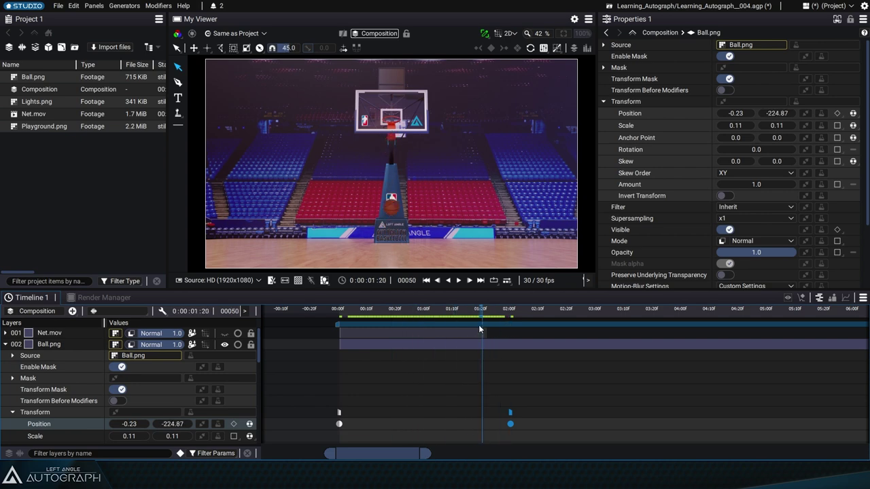
Step: Try shifting the ball's second Position keyframe to about 0:00:02:03, undo the shift, and return the playhead to 0:00:02:00
drag(479, 324, 544, 340)
mouse_move(510, 423)
mouse_down()
mouse_move(480, 408)
mouse_move(511, 406)
mouse_move(537, 420)
mouse_move(528, 424)
mouse_move(540, 421)
mouse_move(519, 424)
mouse_up()
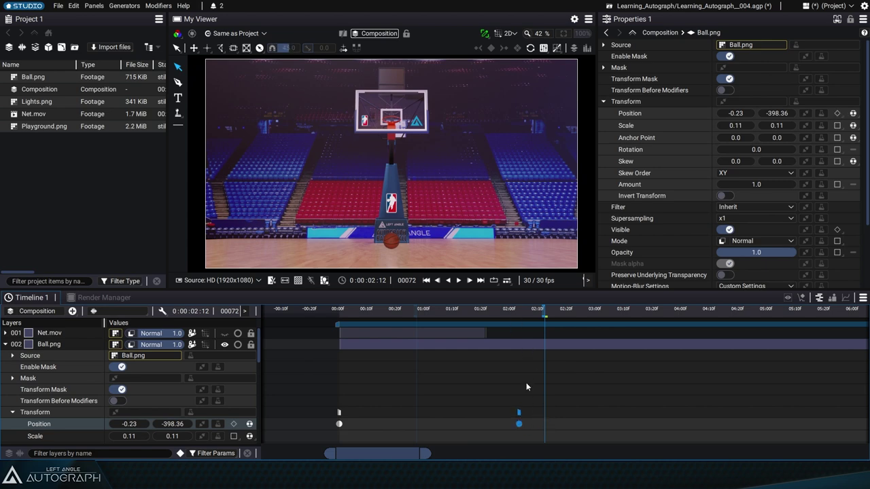
key(ctrl+z)
key(ctrl+z)
key(ctrl+shift+z)
drag(503, 312, 513, 310)
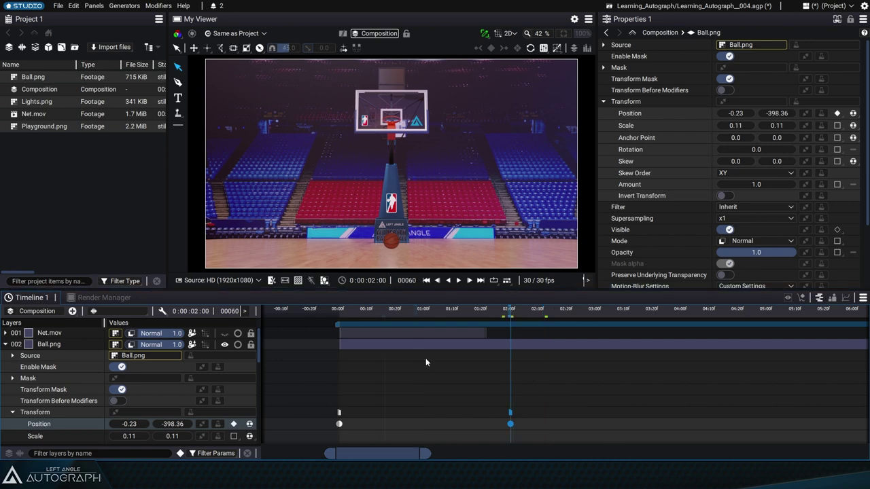